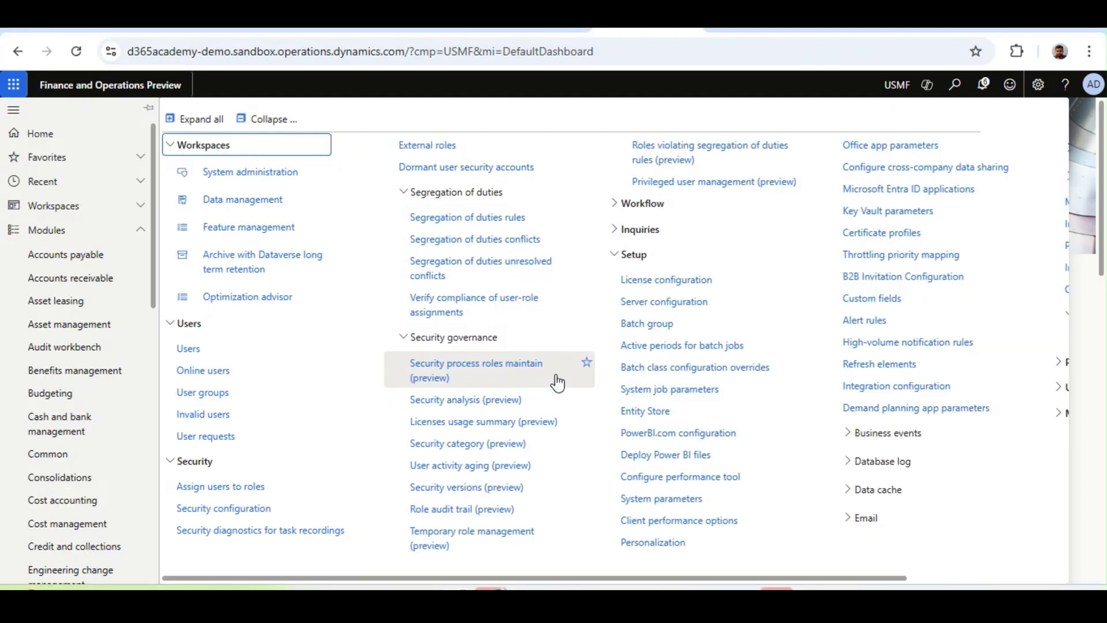
Step: Open User activity aging (preview) and check the first user's Last 2, 15, 30, 45 and 180 days counts
click(466, 474)
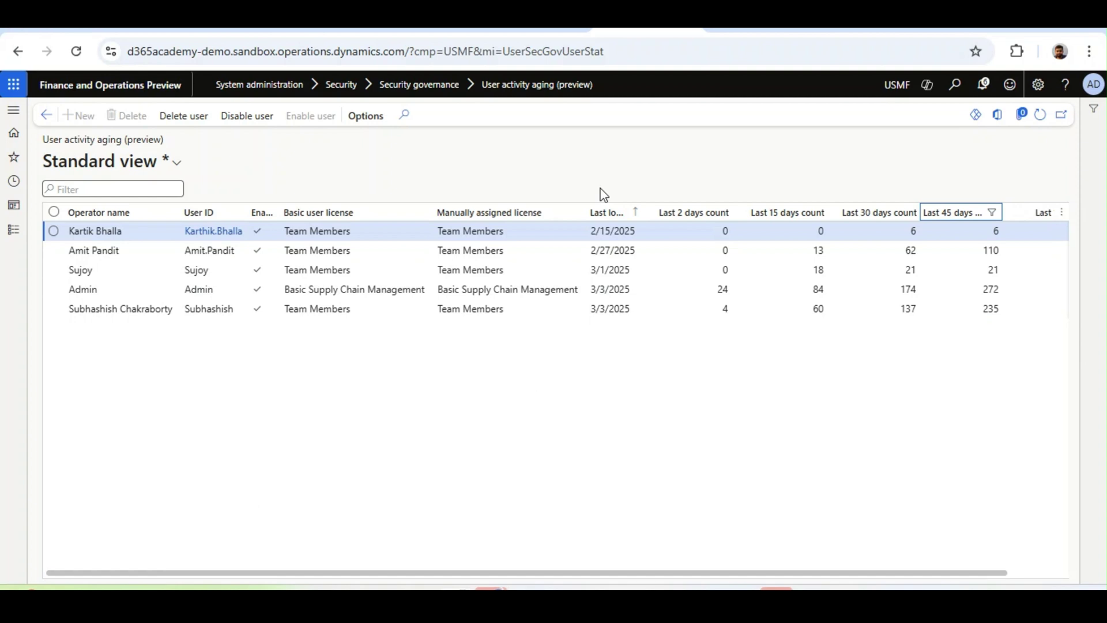
click(137, 232)
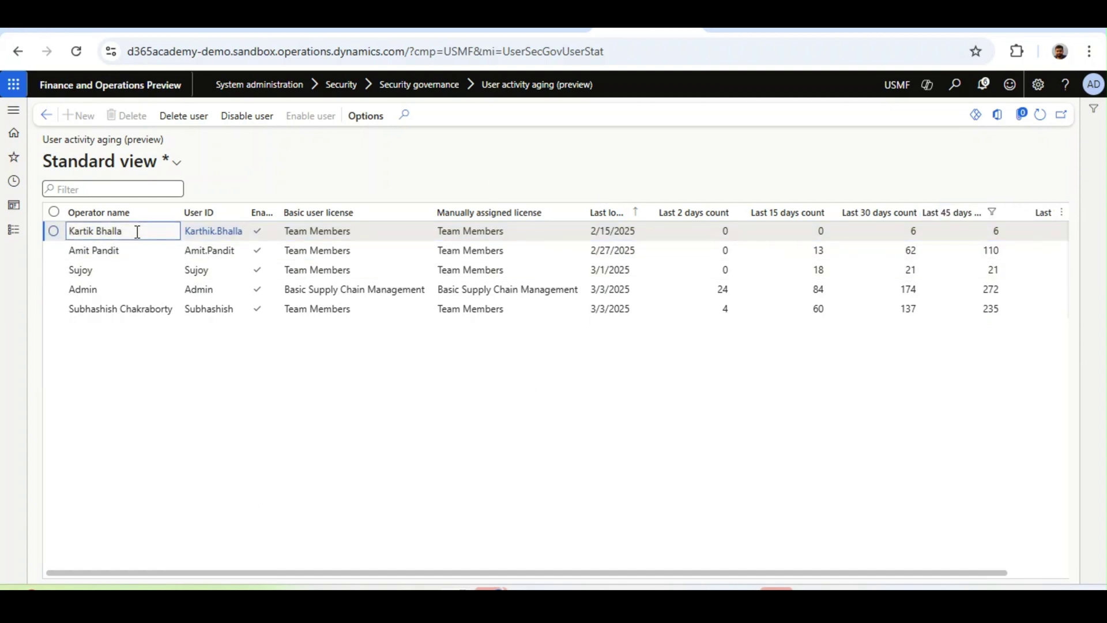
click(695, 229)
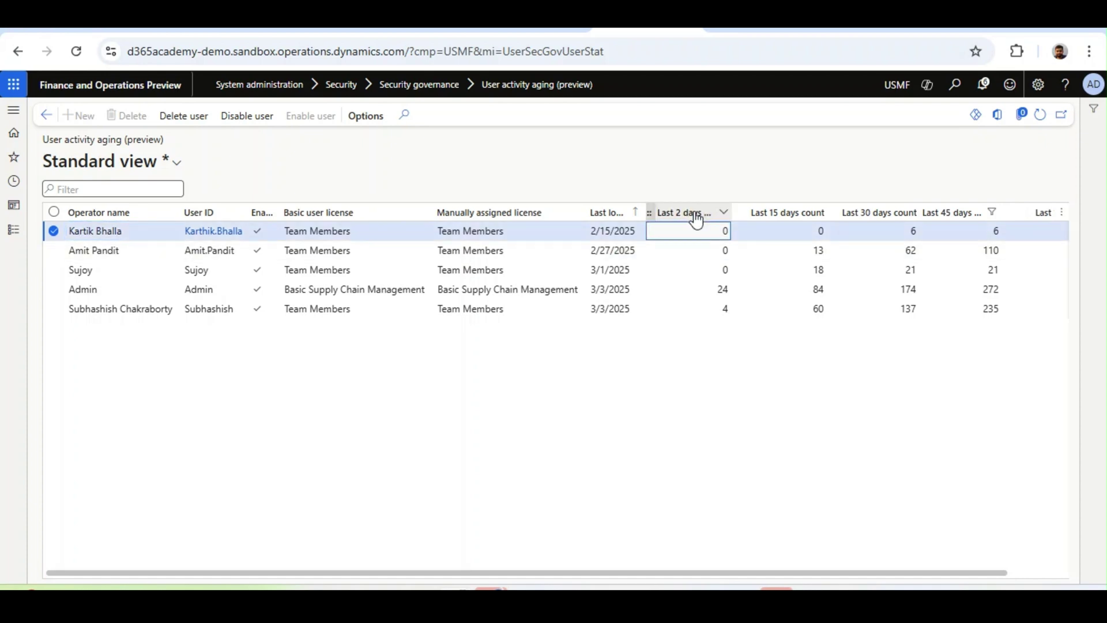
click(784, 230)
click(885, 229)
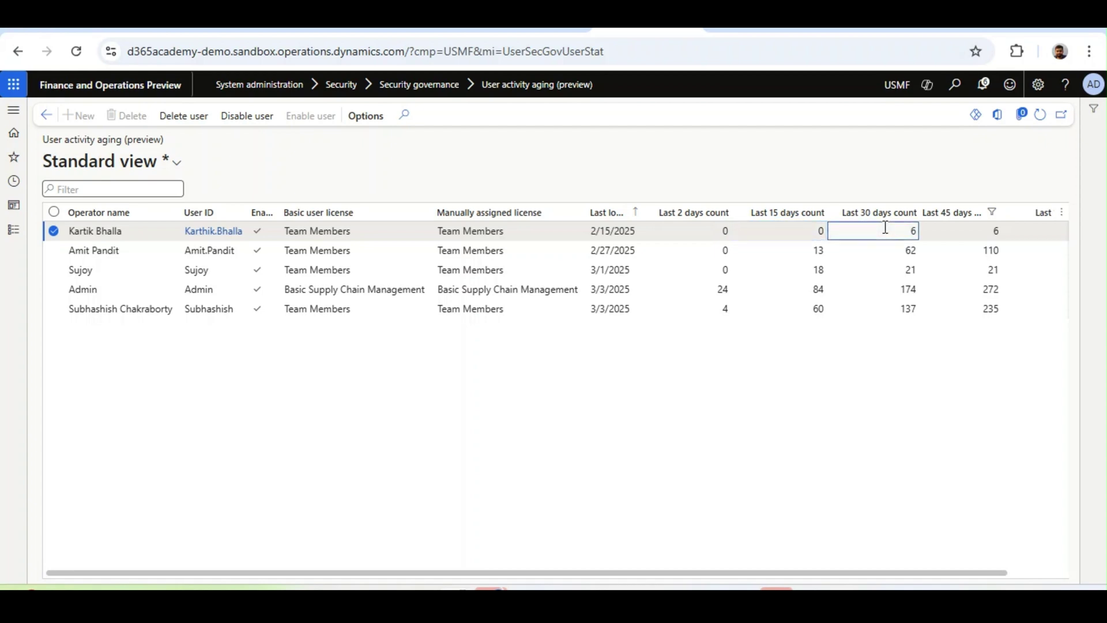
click(953, 229)
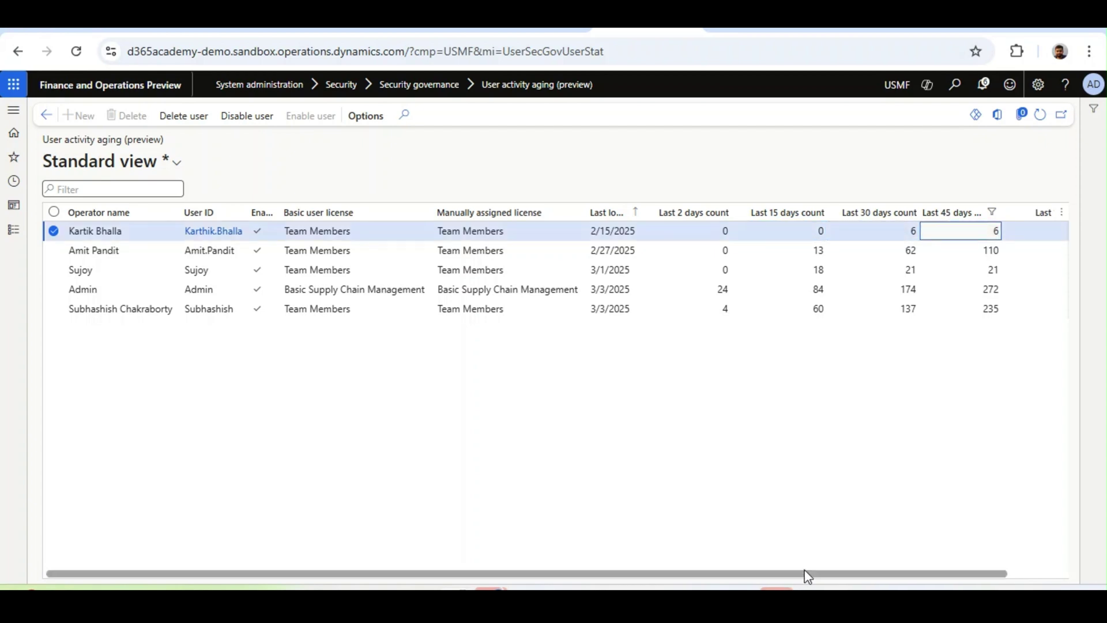
drag(841, 574, 923, 569)
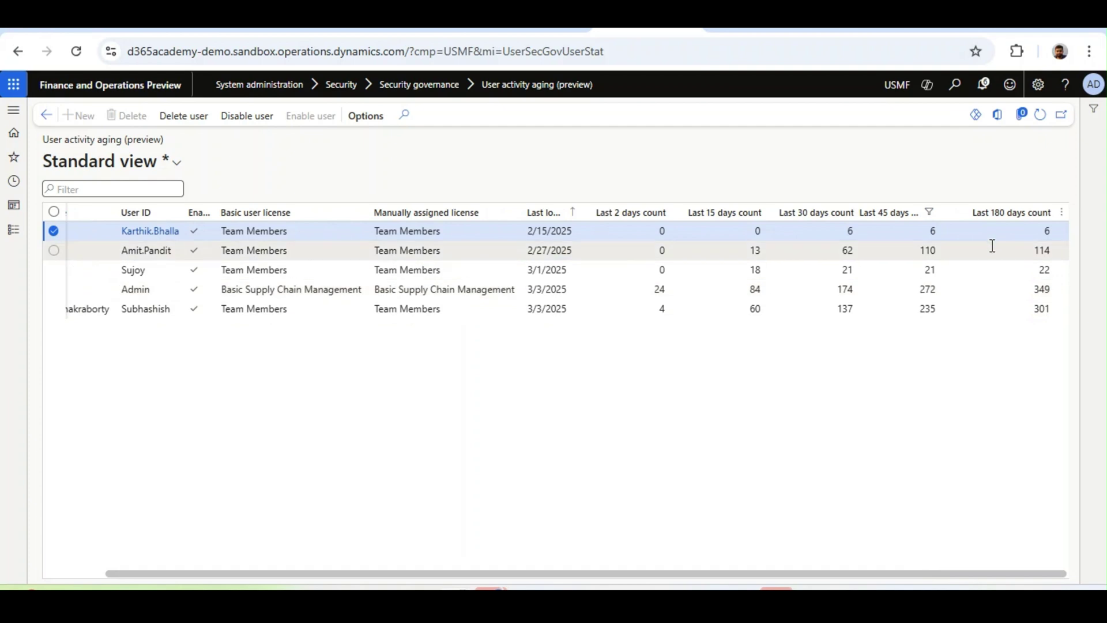
click(1004, 229)
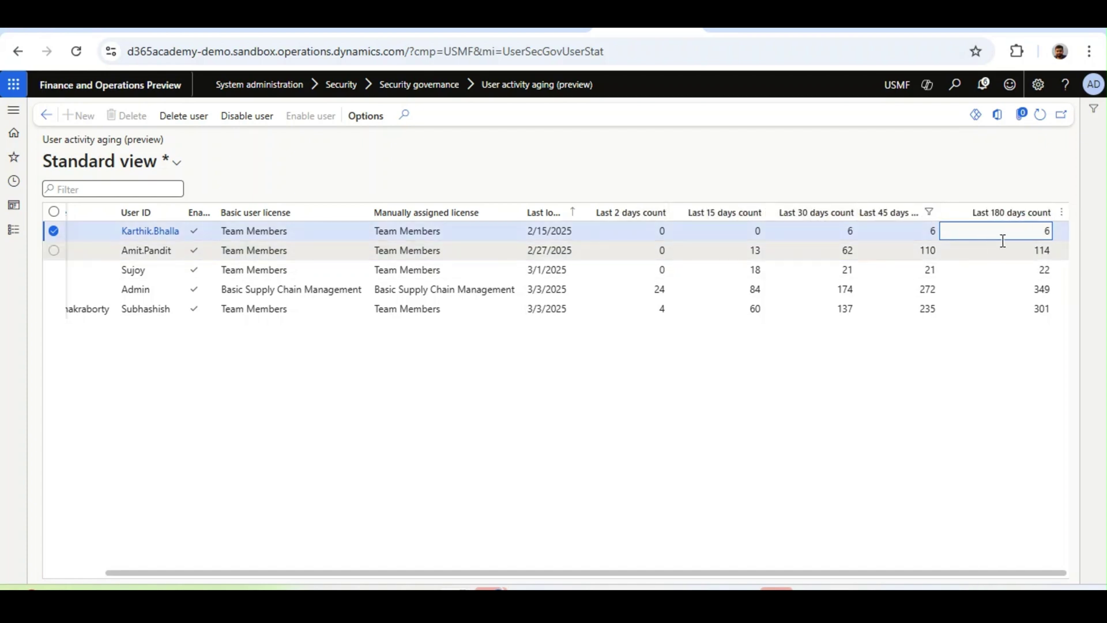
Step: Go to System administration Security governance Parameters (preview) and show the User aging periods settings
click(14, 231)
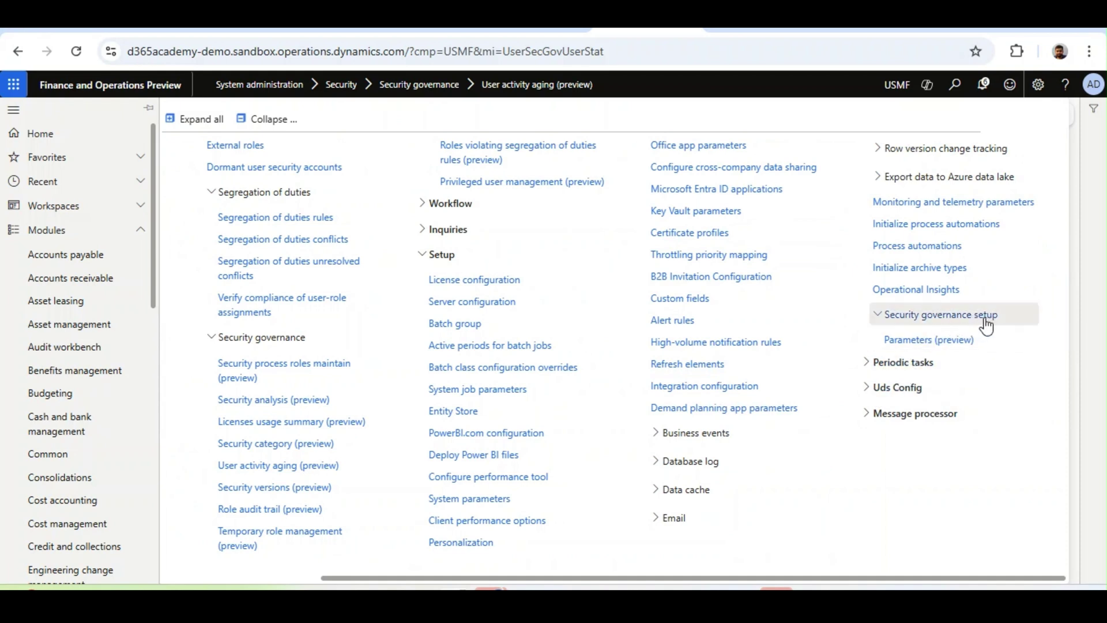
click(925, 341)
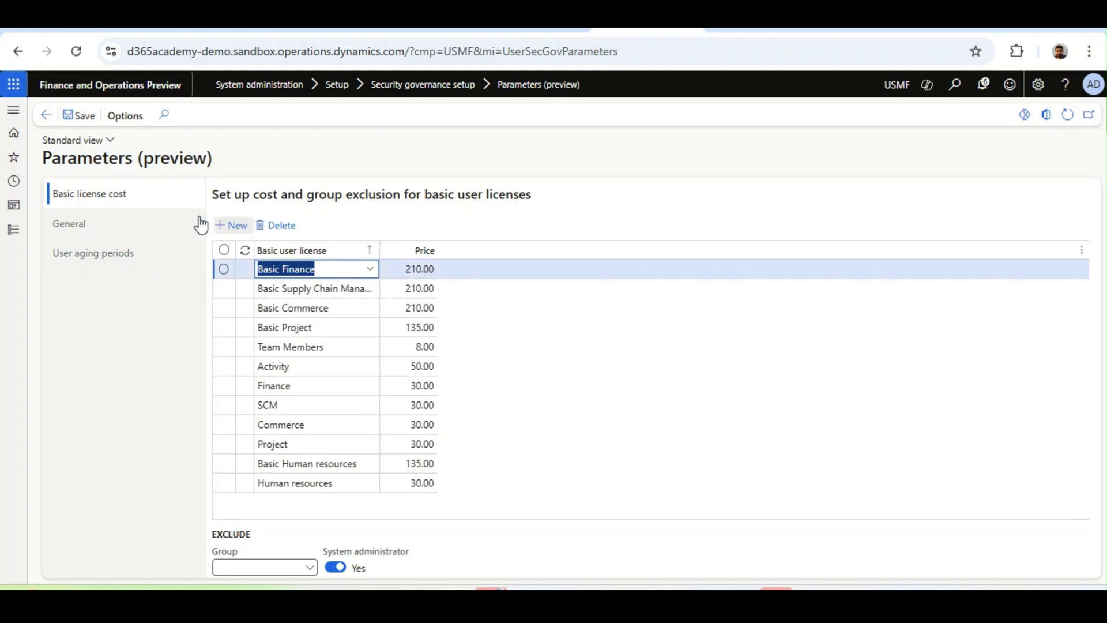
click(151, 229)
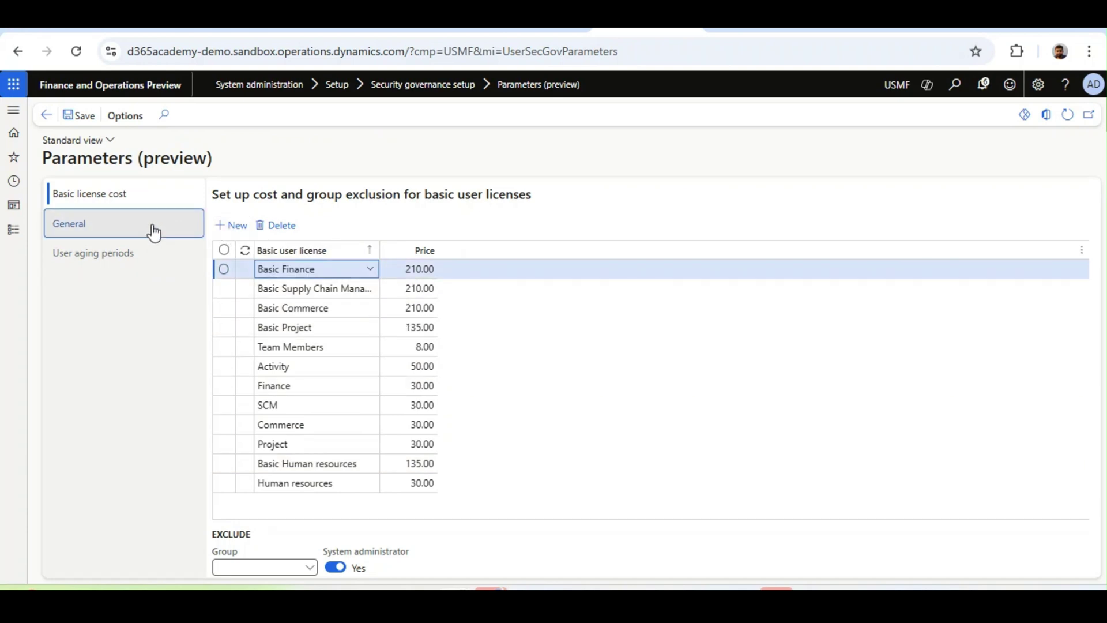
click(119, 264)
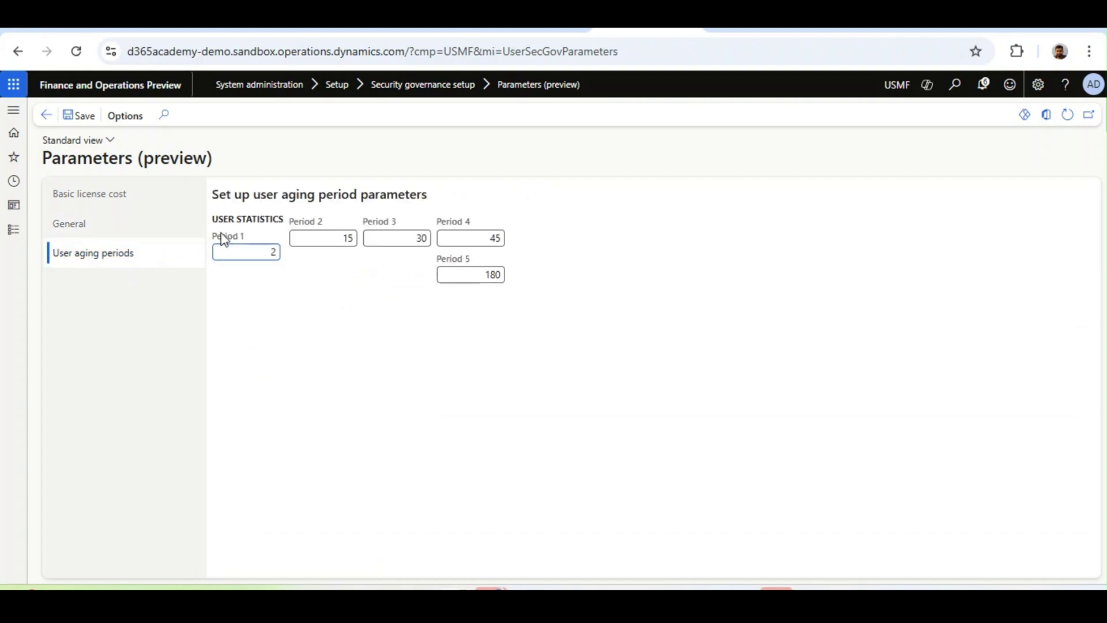
Step: Change user aging Period 1 from 2 to 5 days
click(247, 252)
text(2)
double_click(246, 255)
text(5)
key(Tab)
Step: Change Period 4 from 45 to 60 days and save the aging periods
key(Tab)
click(471, 237)
key(BackSpace)
key(BackSpace)
text(60)
key(Tab)
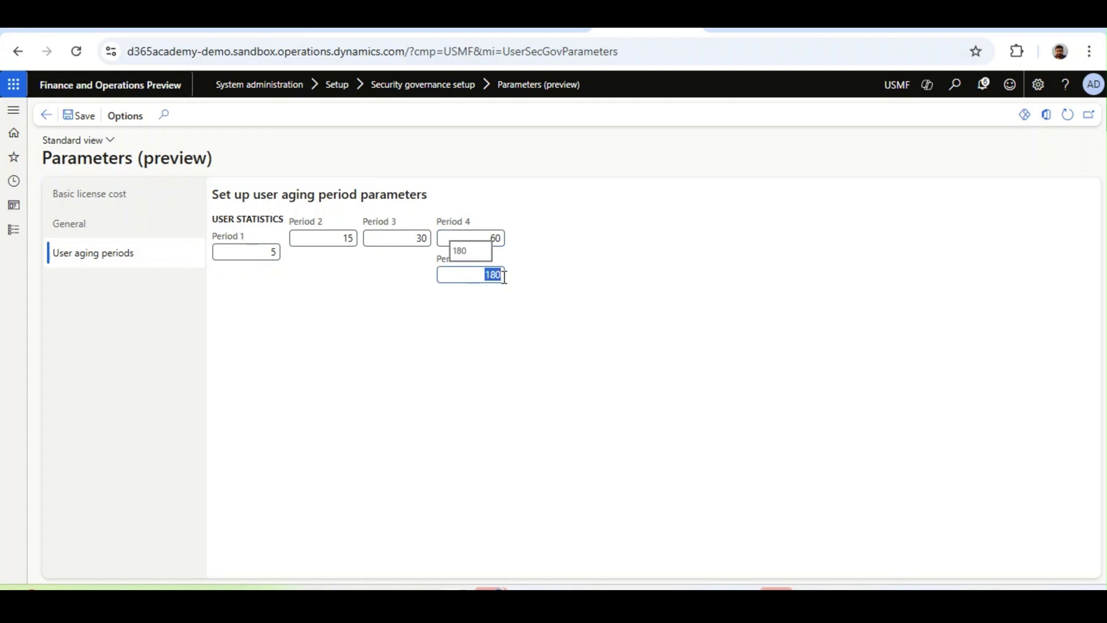
click(66, 119)
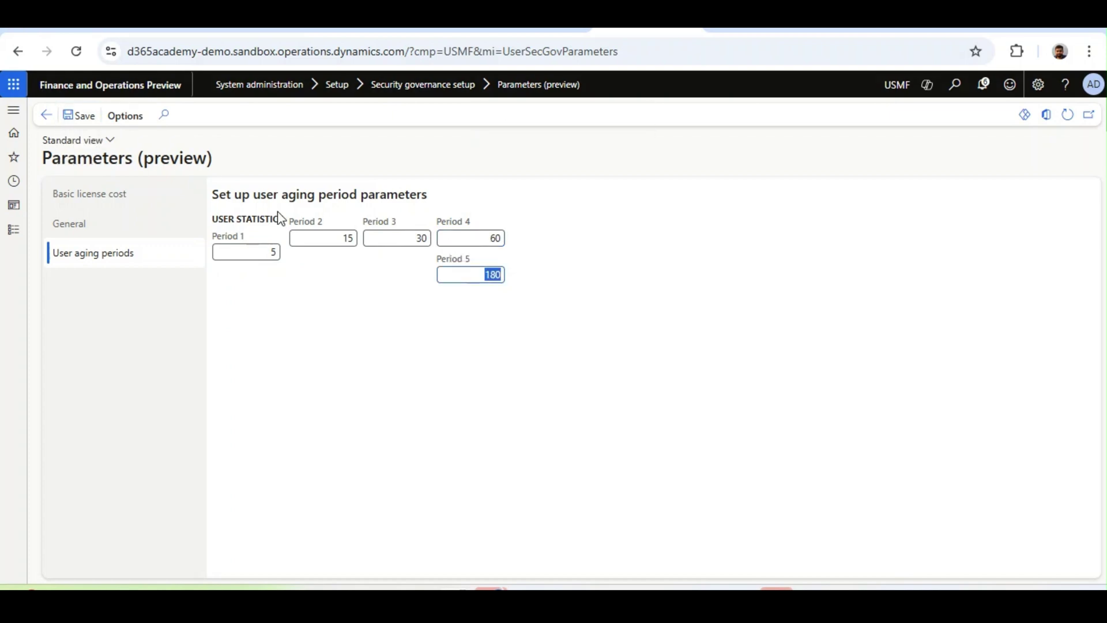
click(15, 235)
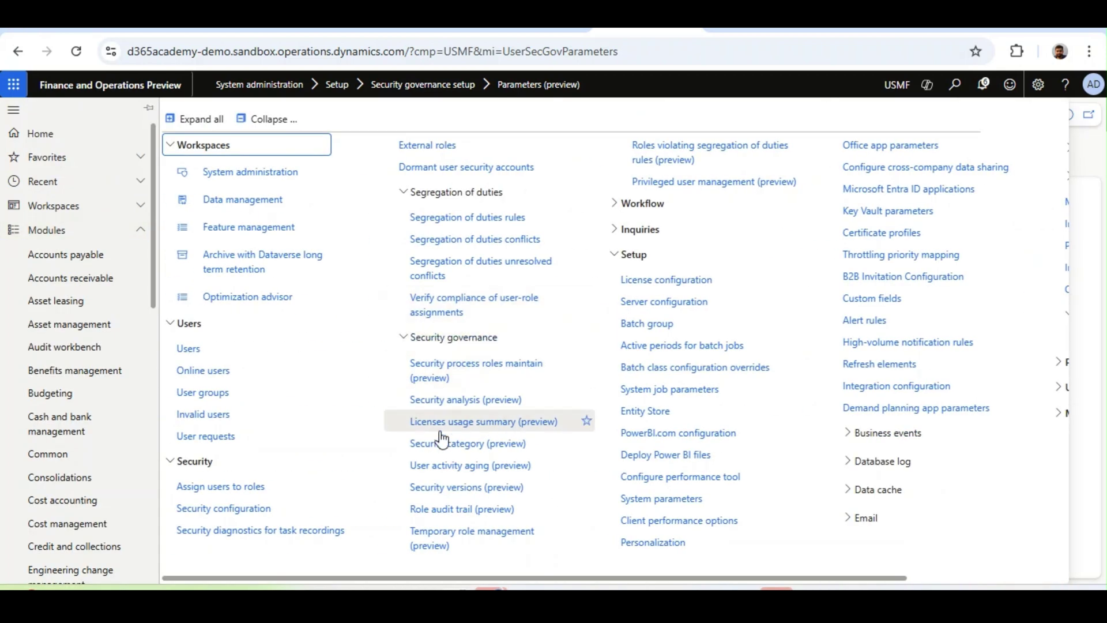
Step: Reopen User activity aging and check the first user's Last 180 days and Last 5 days counts
click(449, 468)
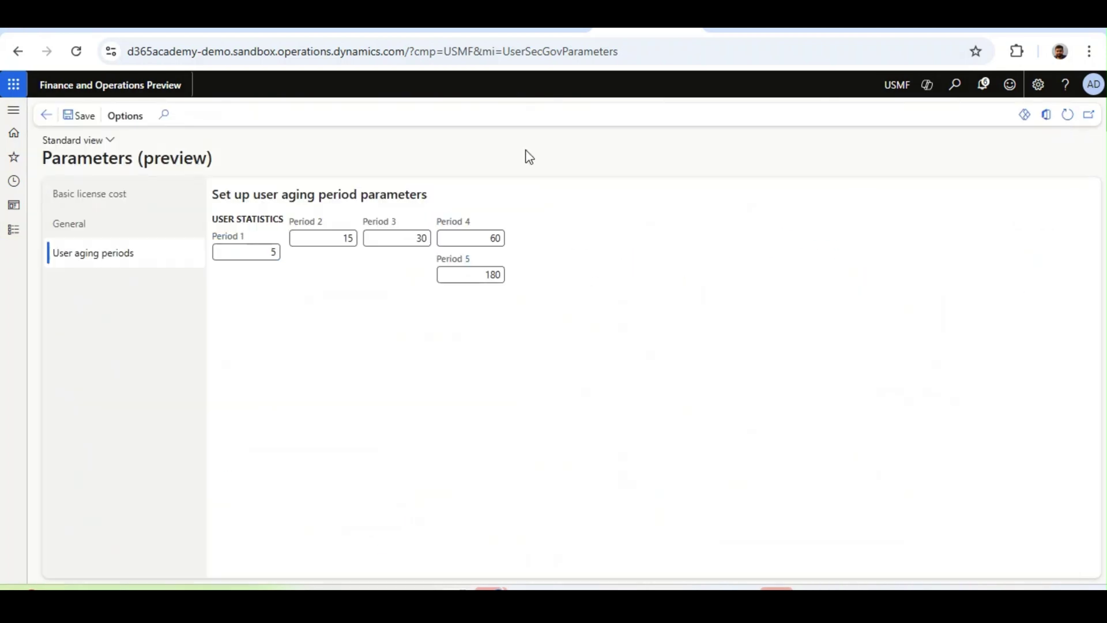
key(Escape)
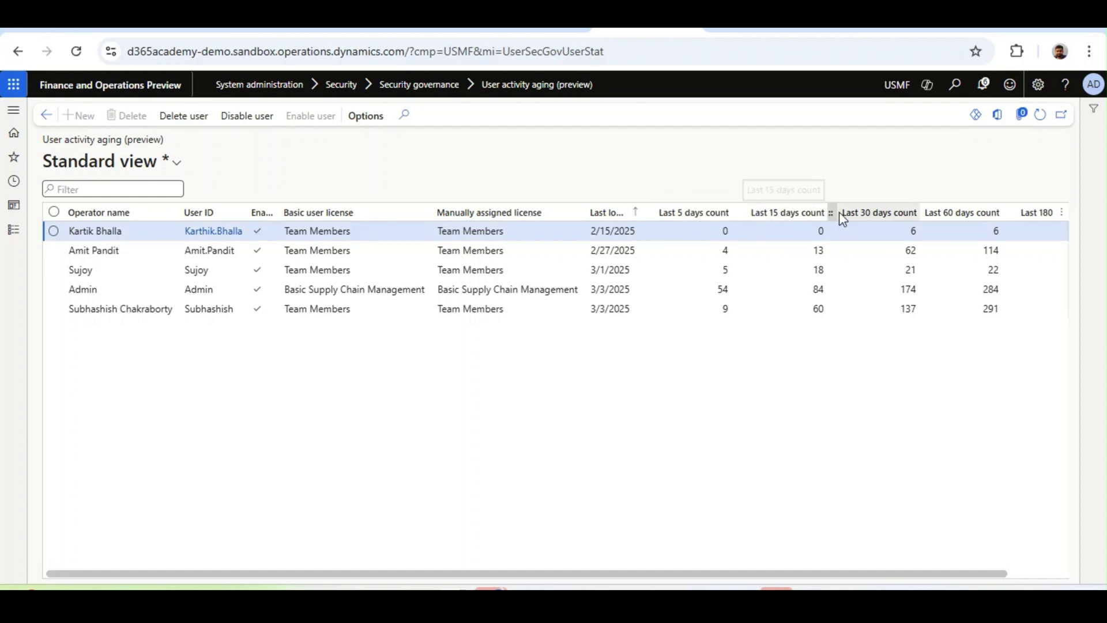
drag(798, 573, 873, 572)
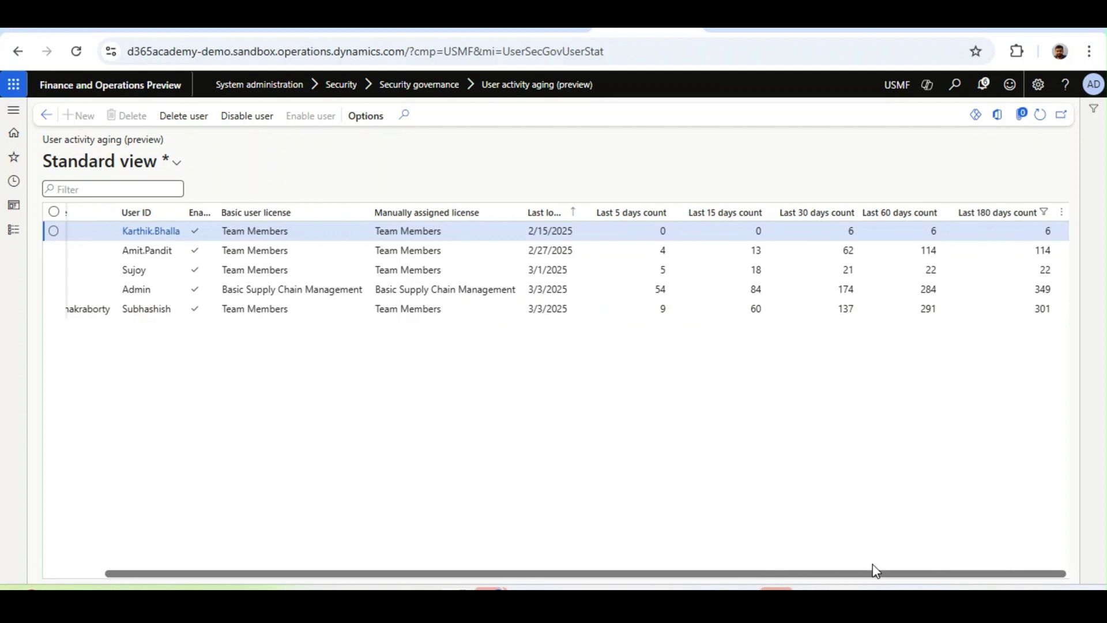
click(986, 237)
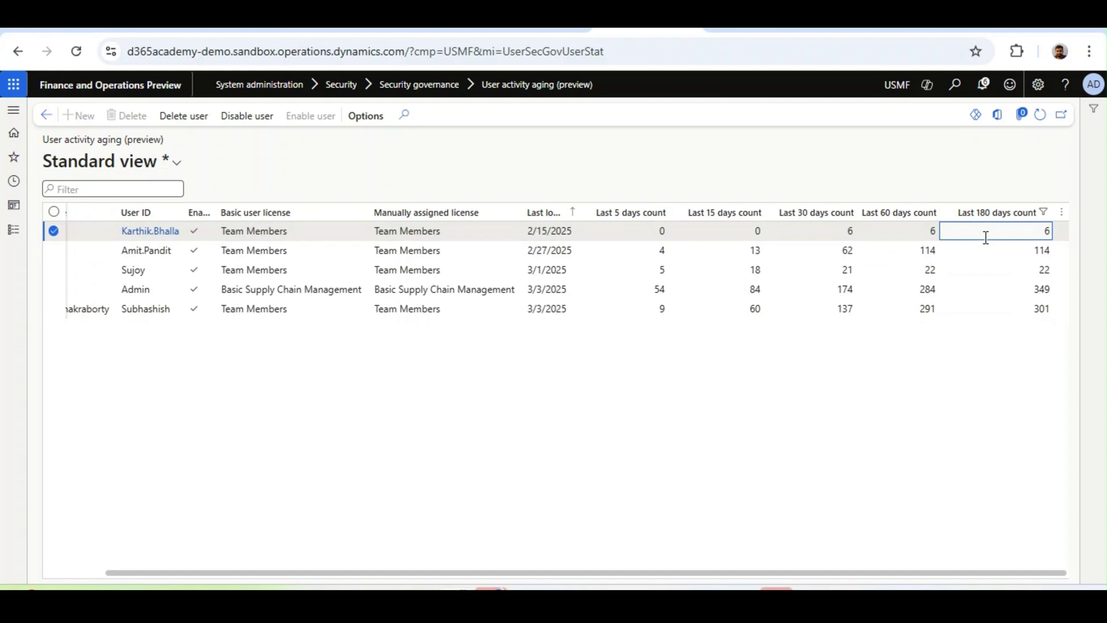
click(647, 235)
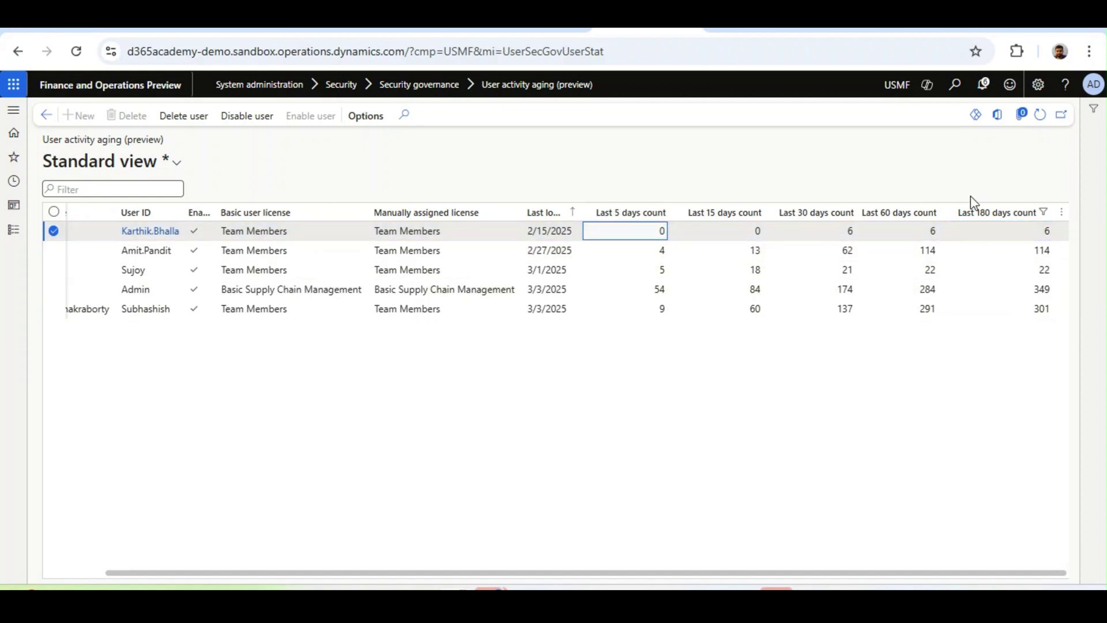